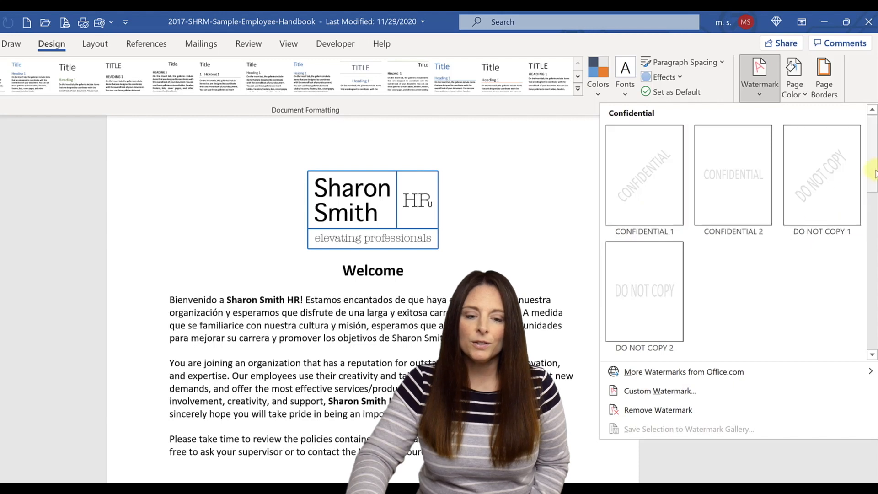
# Add a custom text watermark reading DRAFT V.2 to the employee handbook
pyautogui.moveTo(869, 173); pyautogui.dragTo(874, 238)
pyautogui.scroll(-3, 874, 235)
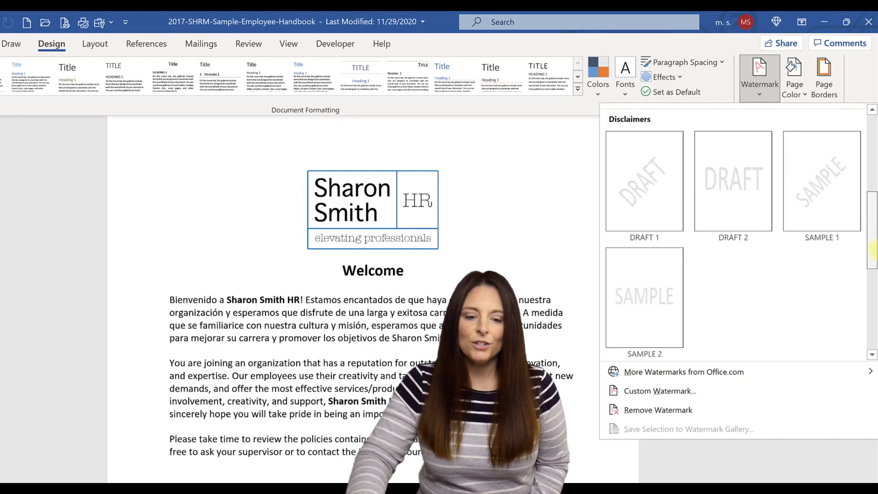
pyautogui.scroll(5, 874, 233)
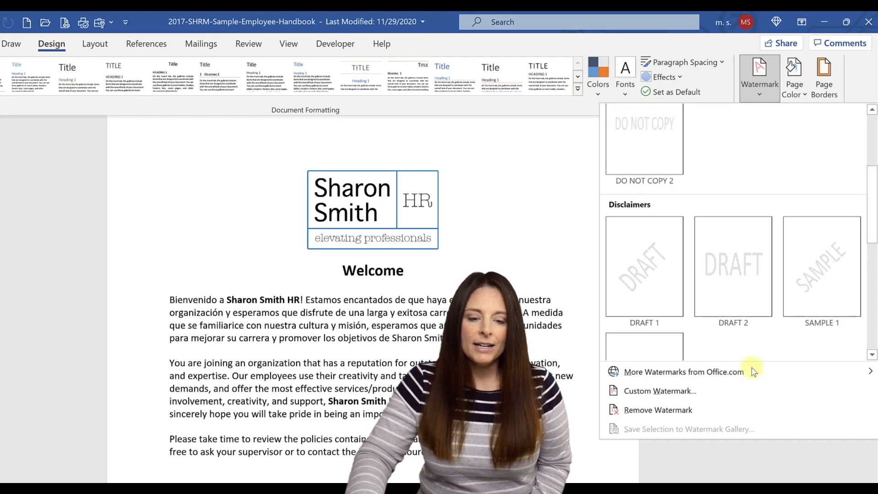
pyautogui.click(669, 397)
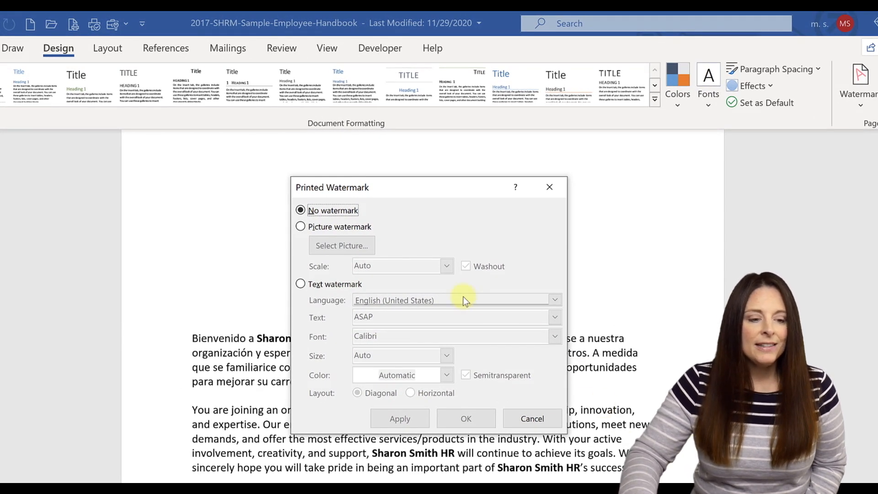
pyautogui.click(301, 285)
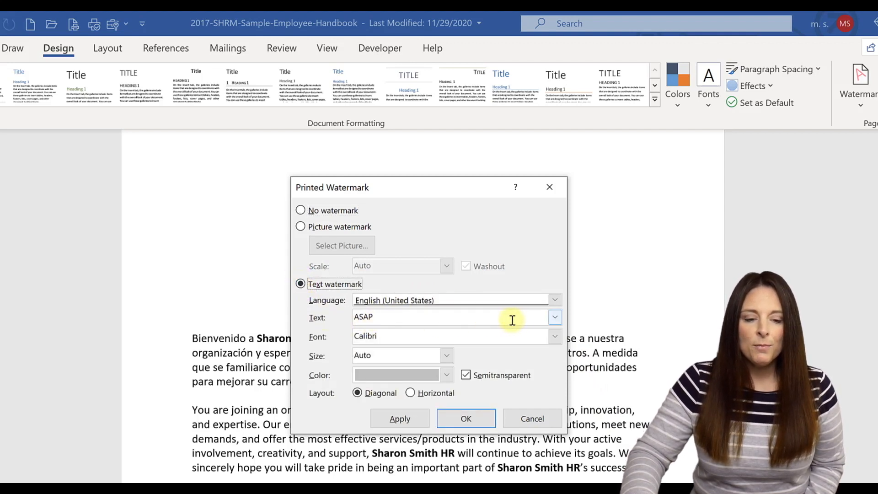
pyautogui.click(556, 318)
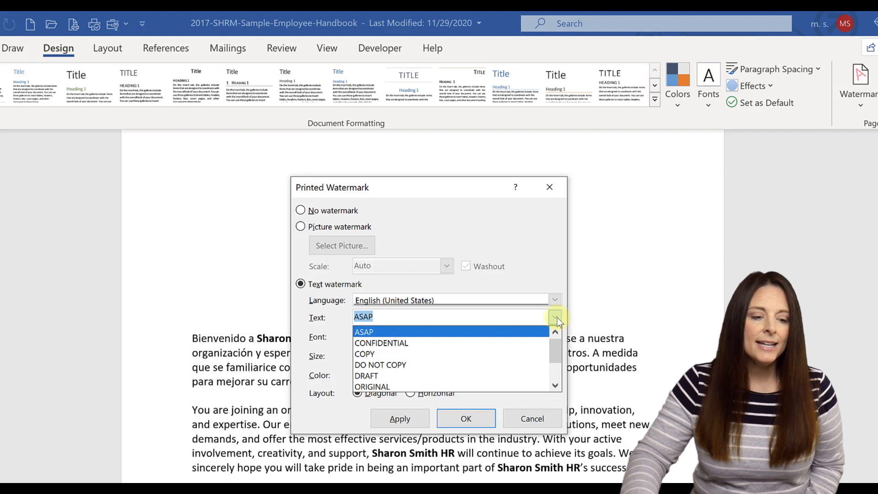
pyautogui.click(388, 376)
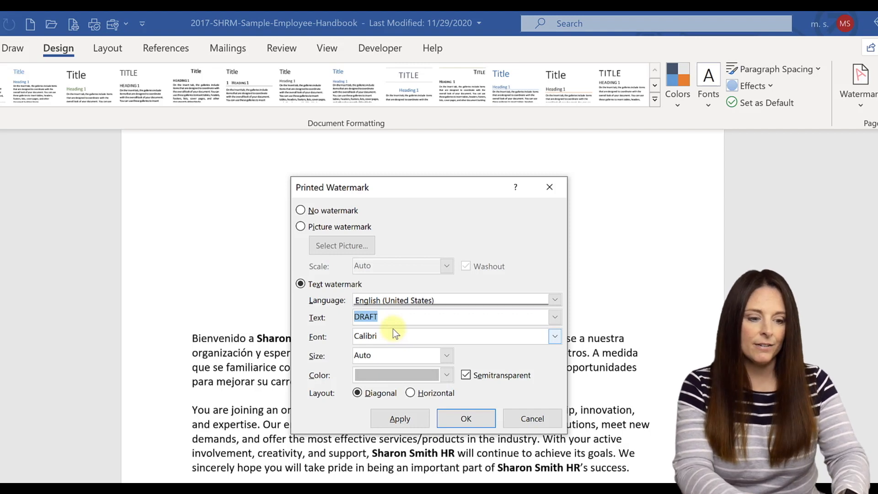
pyautogui.write('DRAF')
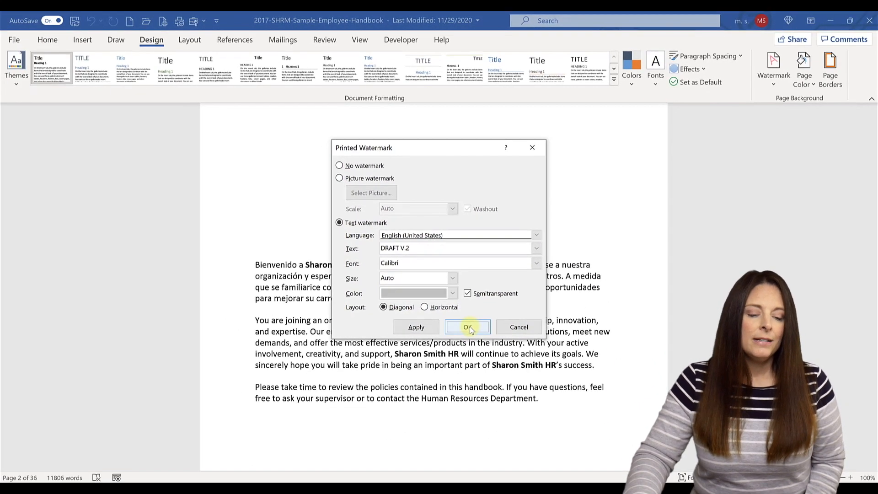
pyautogui.click(468, 327)
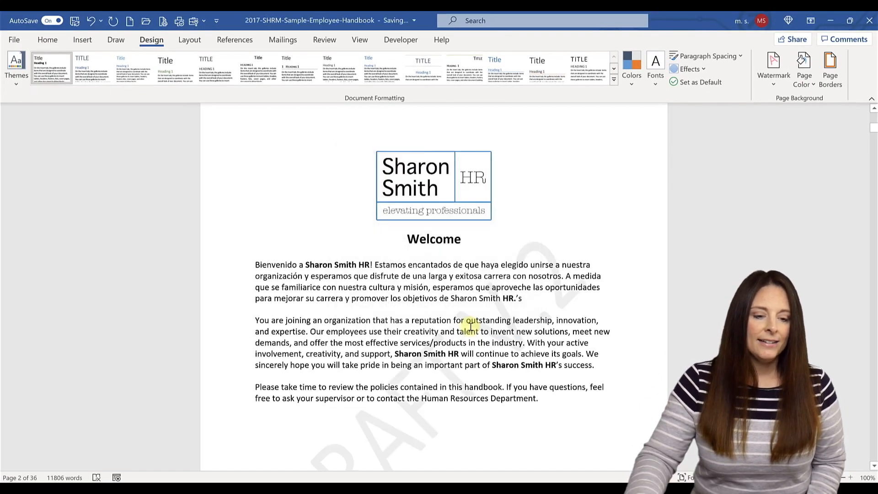
# Change the DRAFT V.2 watermark's color to the blue theme color and apply it
pyautogui.scroll(-2, 505, 312)
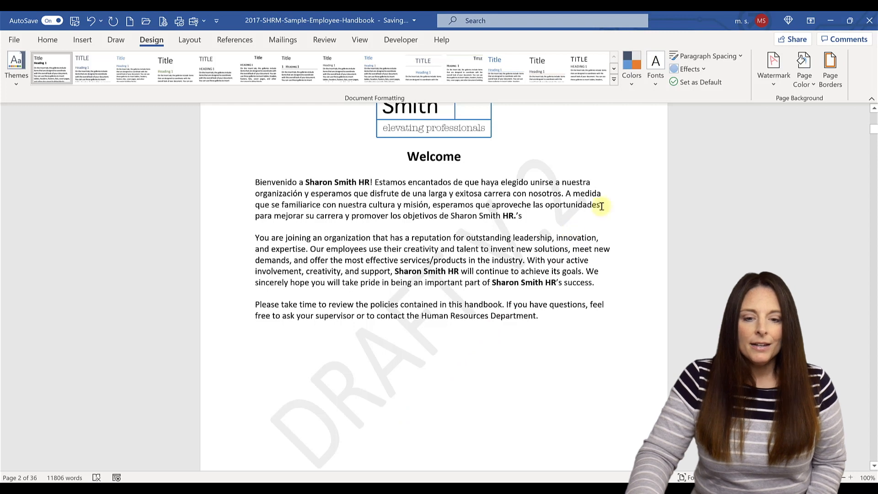
pyautogui.click(775, 82)
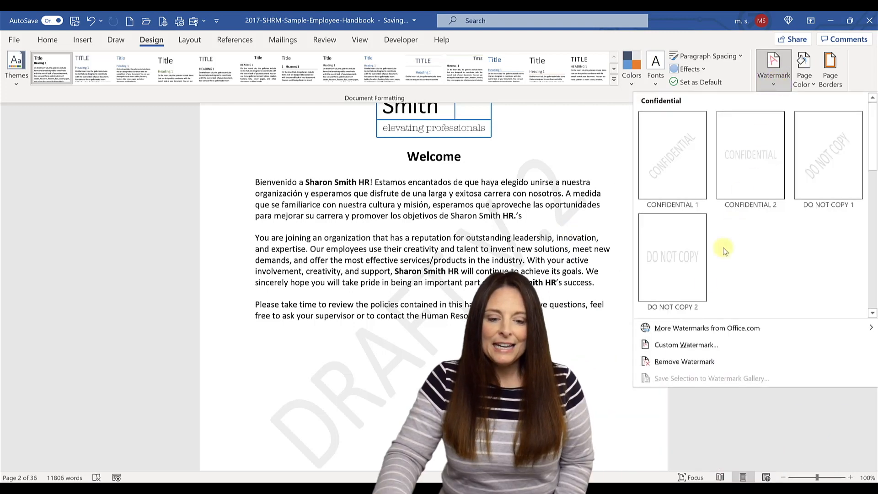
pyautogui.click(685, 345)
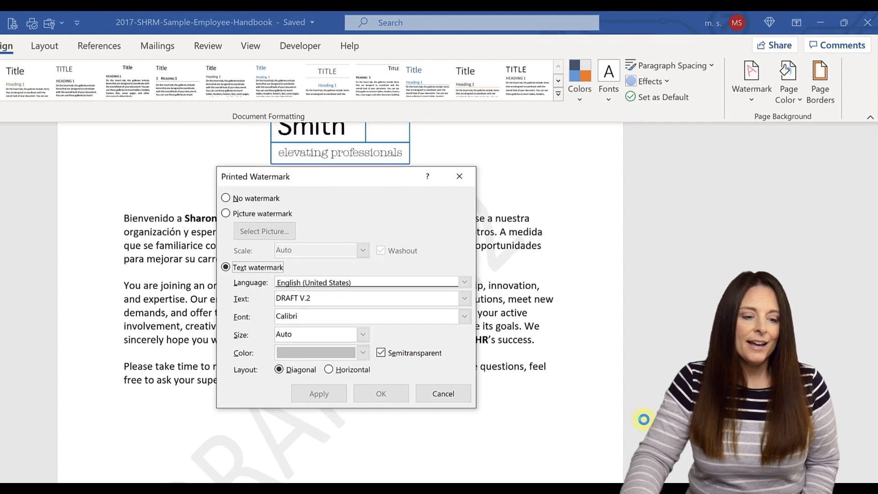
pyautogui.click(364, 353)
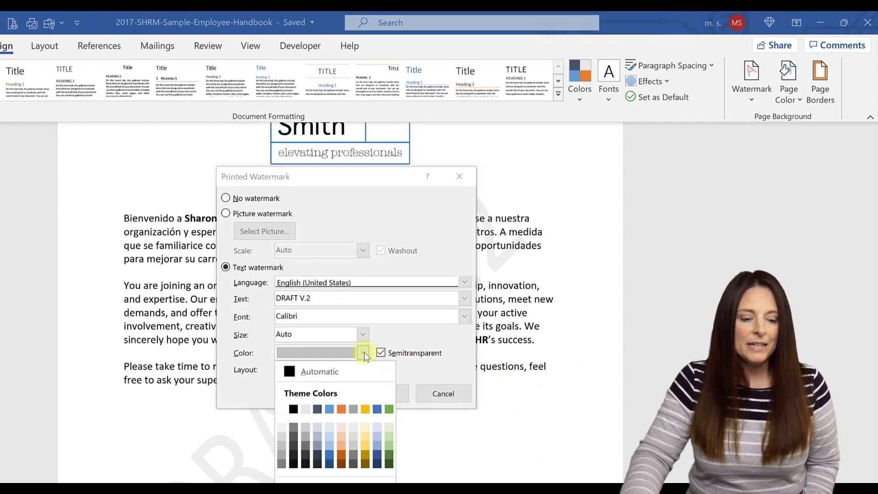
pyautogui.click(378, 407)
pyautogui.click(322, 397)
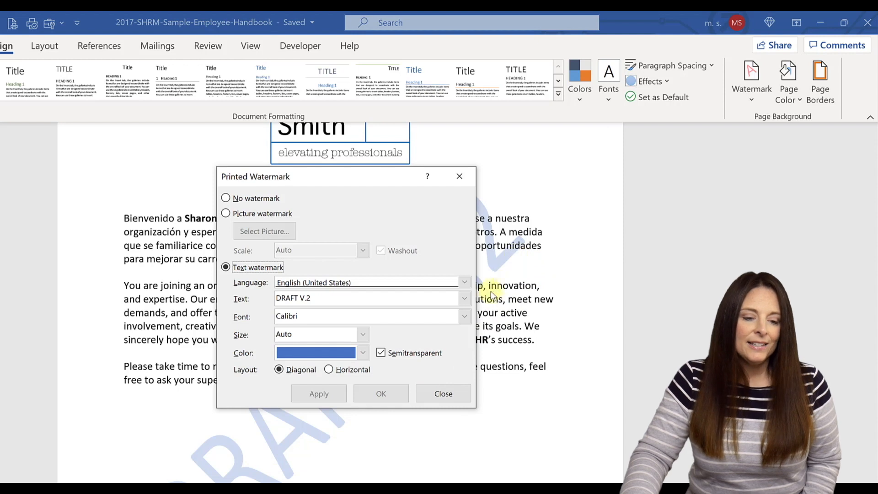
# Try the blue watermark without semitransparency, restore the Semitransparent option, and close the watermark settings
pyautogui.click(380, 356)
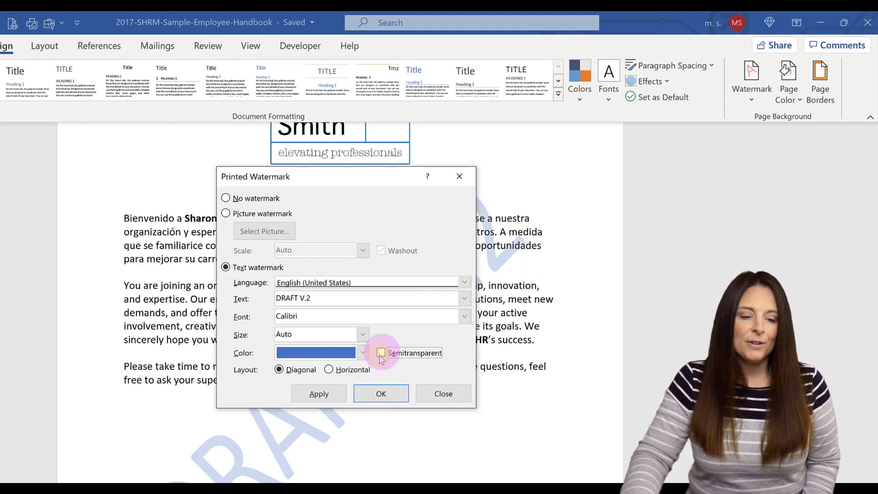
pyautogui.click(320, 396)
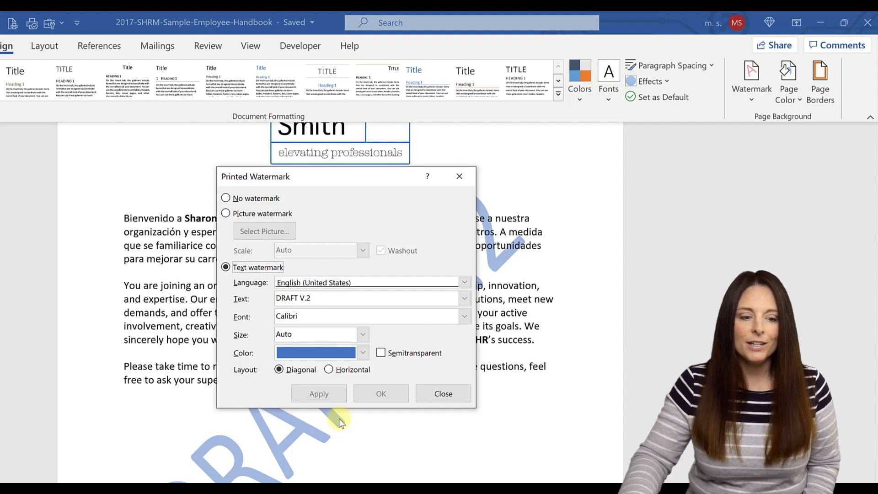
pyautogui.click(381, 353)
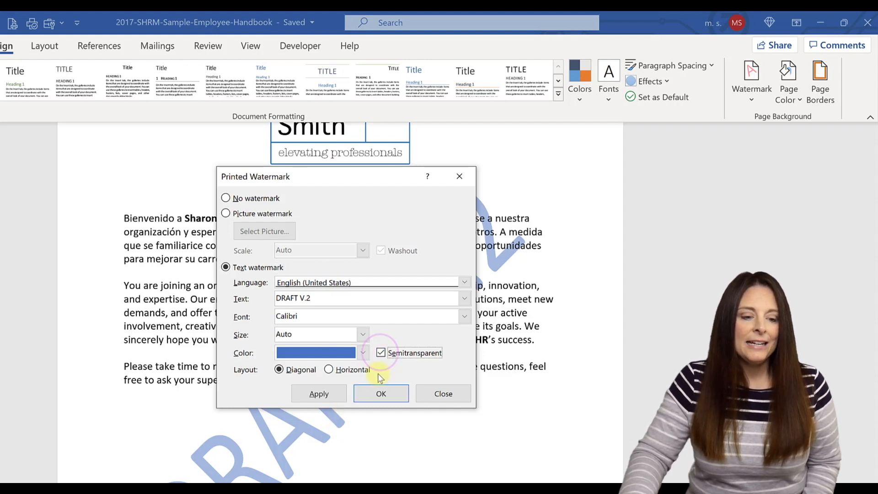
pyautogui.click(331, 392)
pyautogui.click(331, 392)
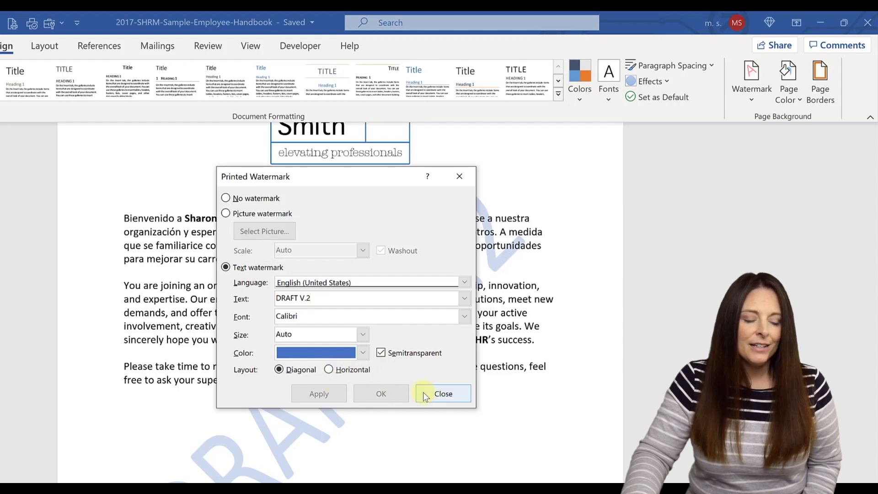
pyautogui.click(442, 395)
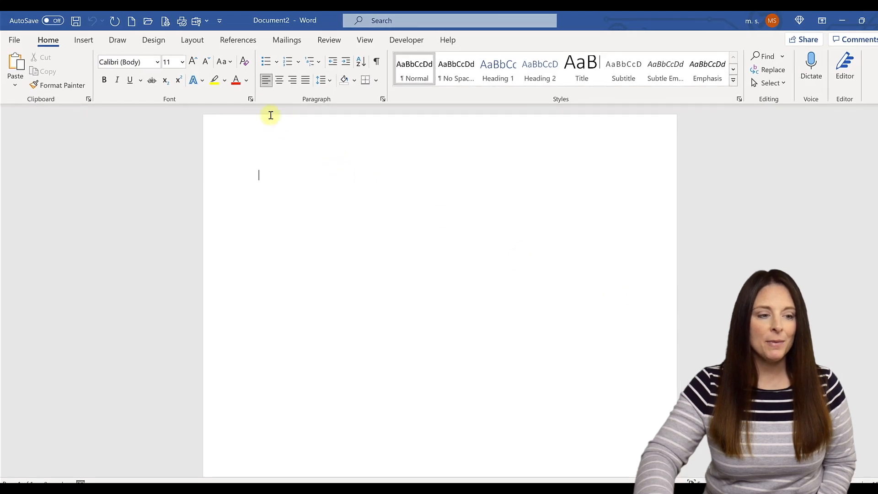
# Add a custom picture watermark to the blank document using the logo file sharonslogo2 copyblack, with automatic scale and washout
pyautogui.click(154, 39)
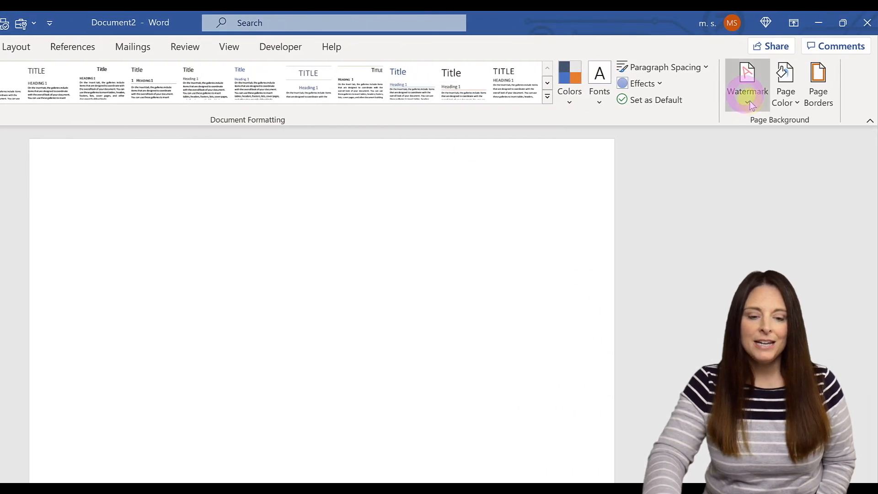
pyautogui.click(750, 101)
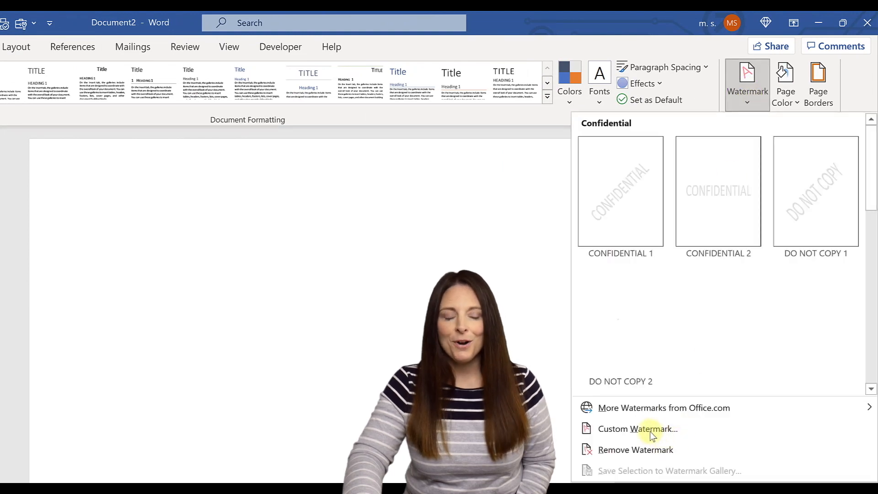
pyautogui.click(635, 428)
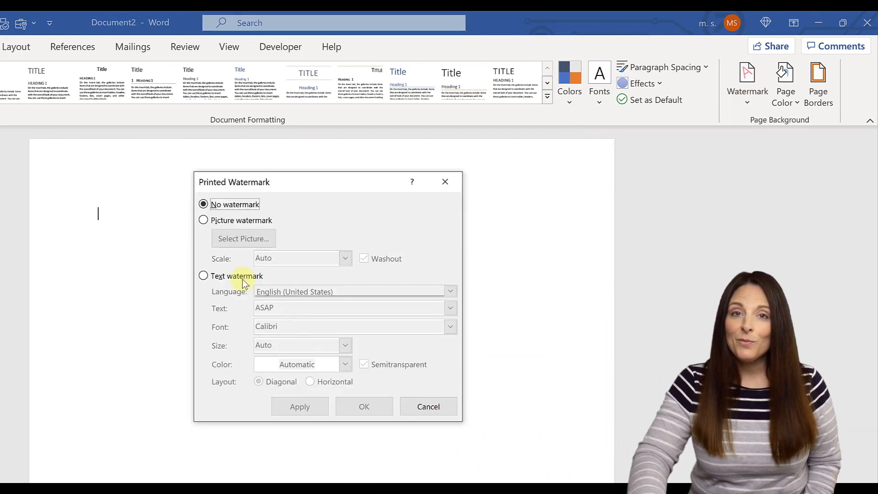
pyautogui.click(204, 220)
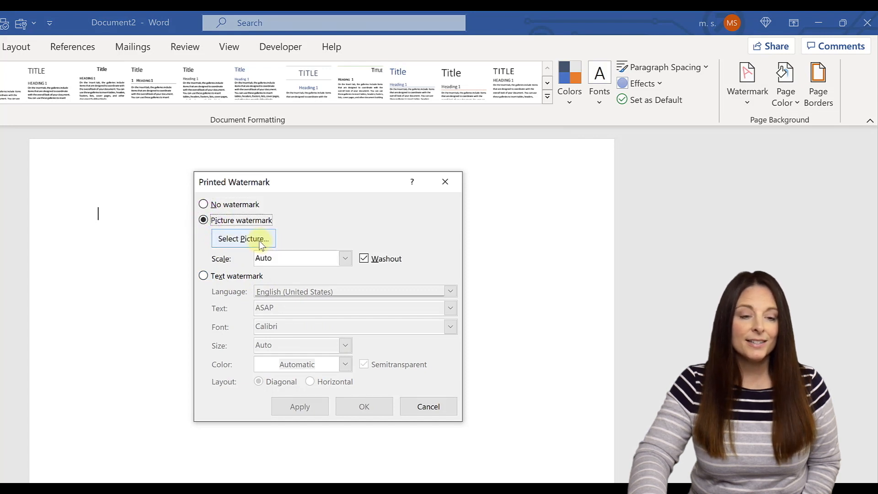
pyautogui.click(261, 241)
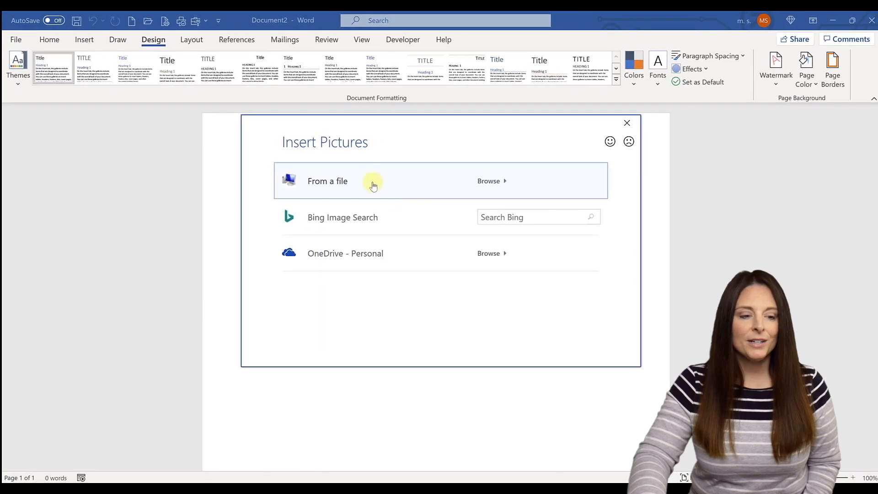
pyautogui.click(359, 182)
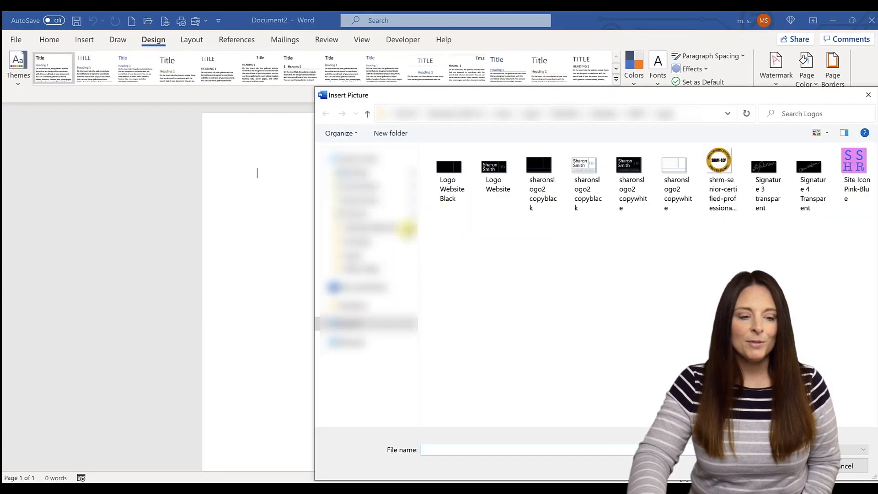
pyautogui.click(354, 257)
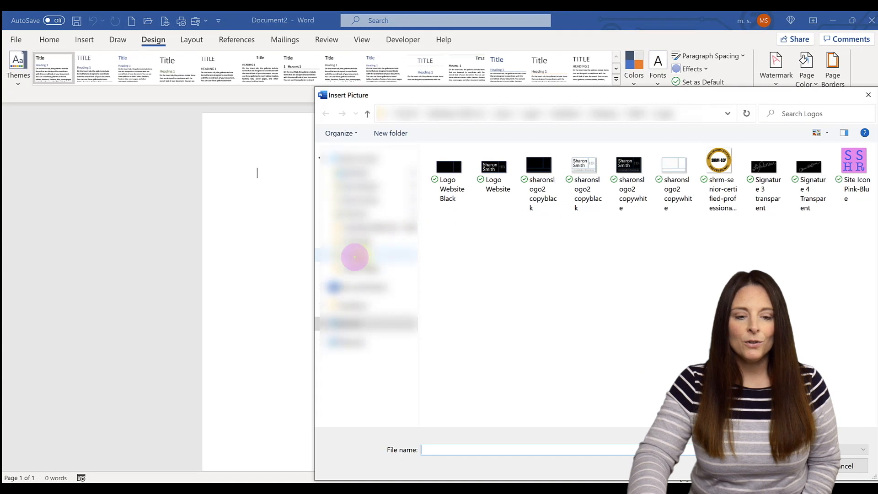
pyautogui.click(585, 189)
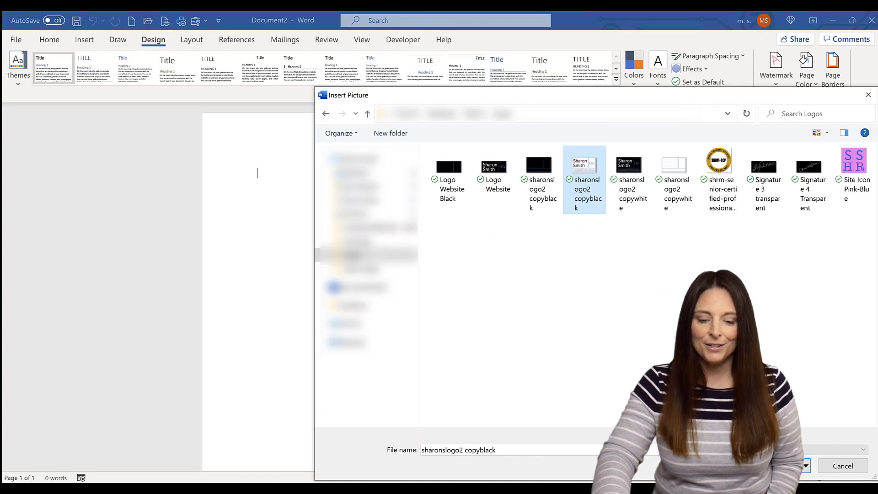
pyautogui.click(779, 465)
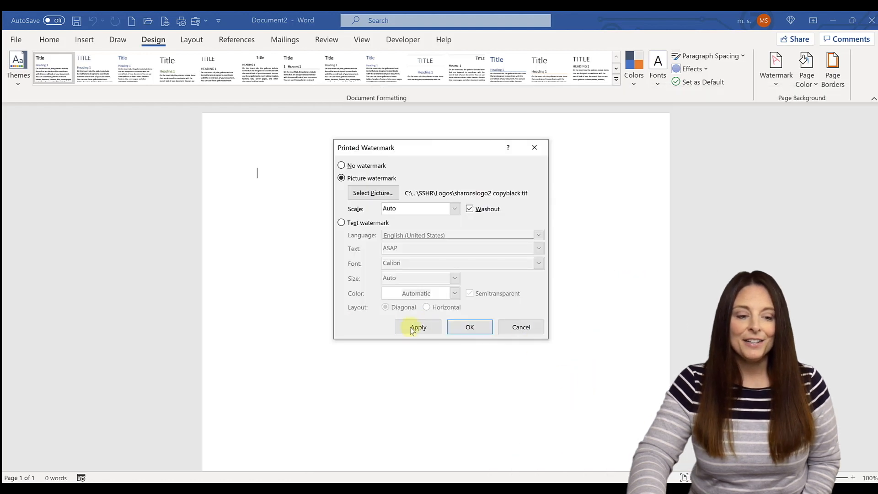
pyautogui.click(410, 327)
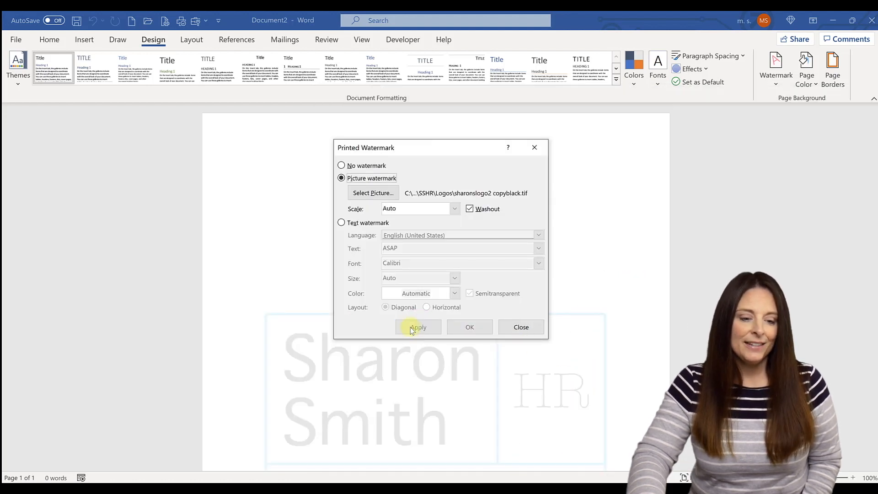
pyautogui.click(522, 328)
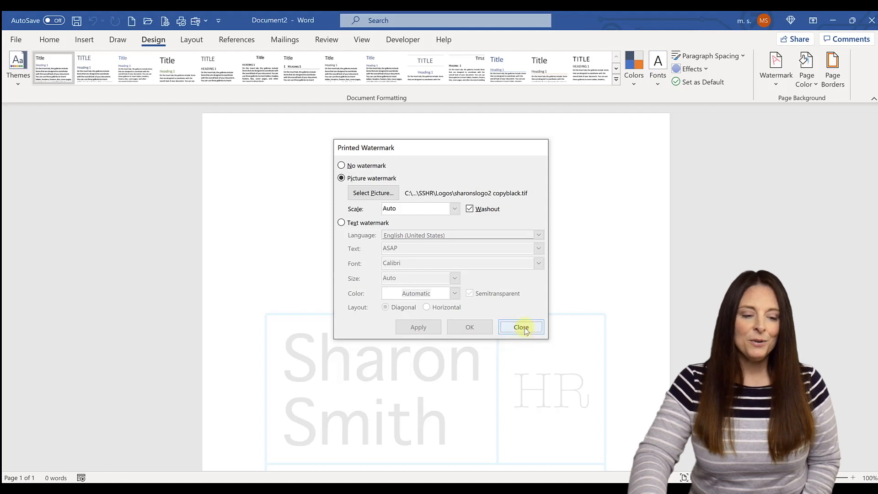
# Save the logo watermark from the page header to the watermark gallery as SSHR Logo in the General category, and close header editing
pyautogui.scroll(-3, 602, 295)
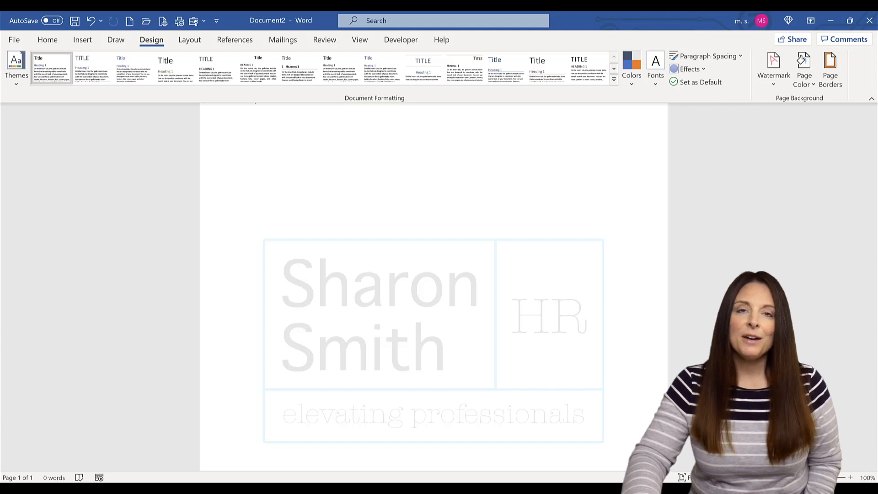
pyautogui.scroll(-4, 434, 283)
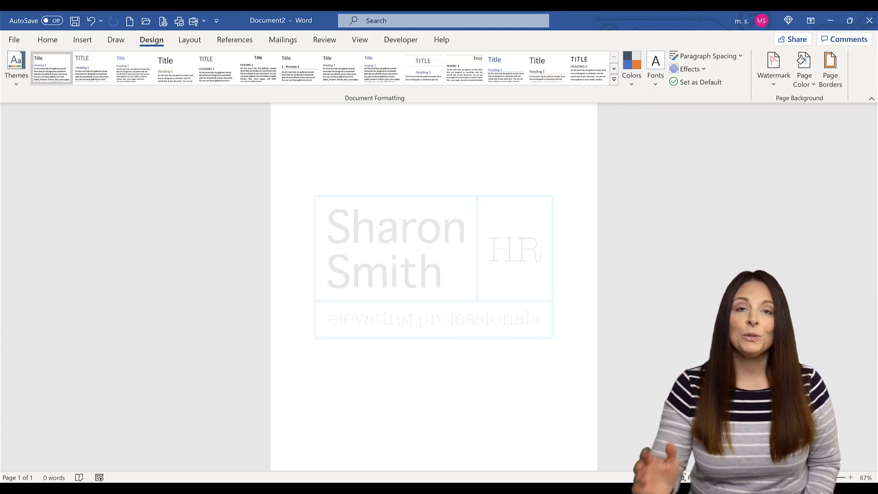
pyautogui.scroll(-1, 434, 284)
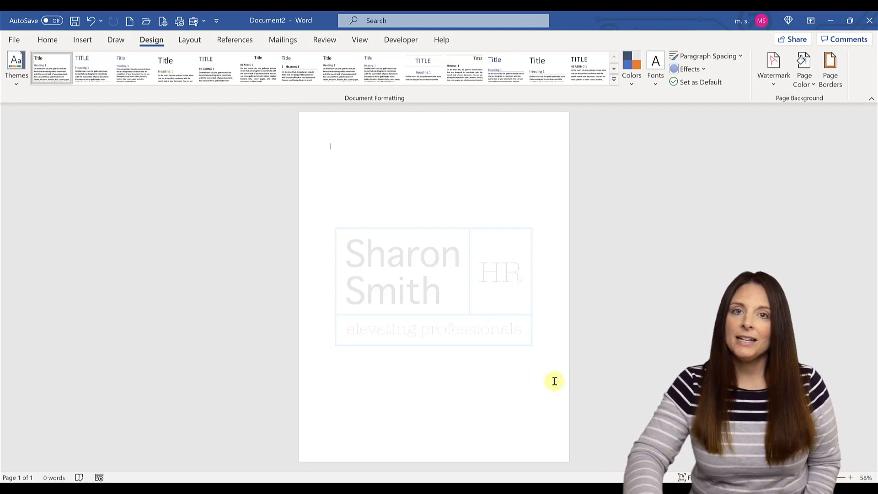
pyautogui.doubleClick(436, 127)
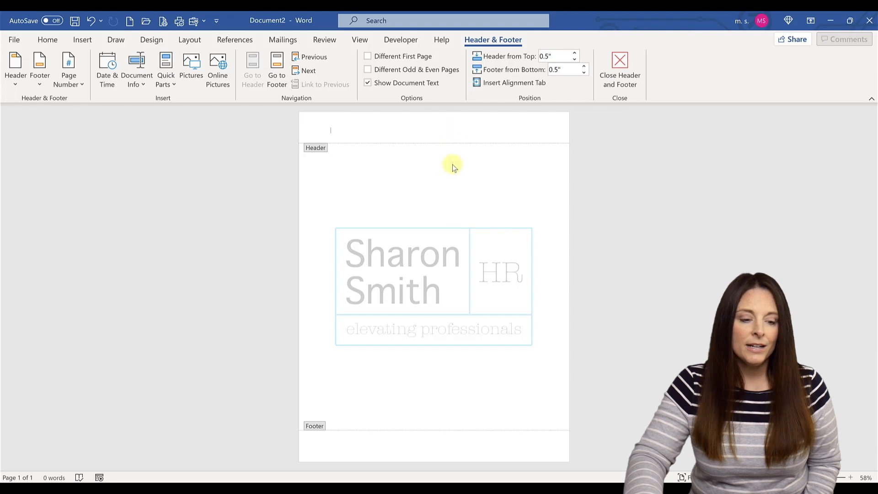
pyautogui.click(448, 227)
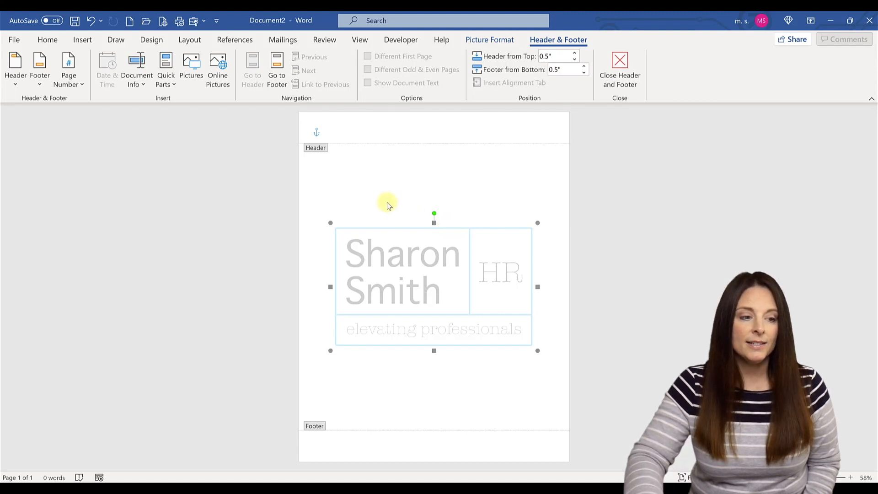
pyautogui.click(144, 42)
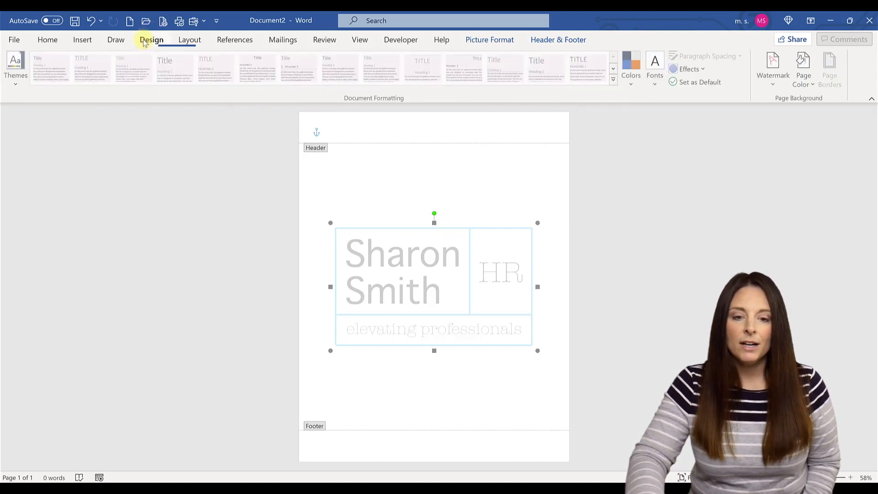
pyautogui.click(774, 73)
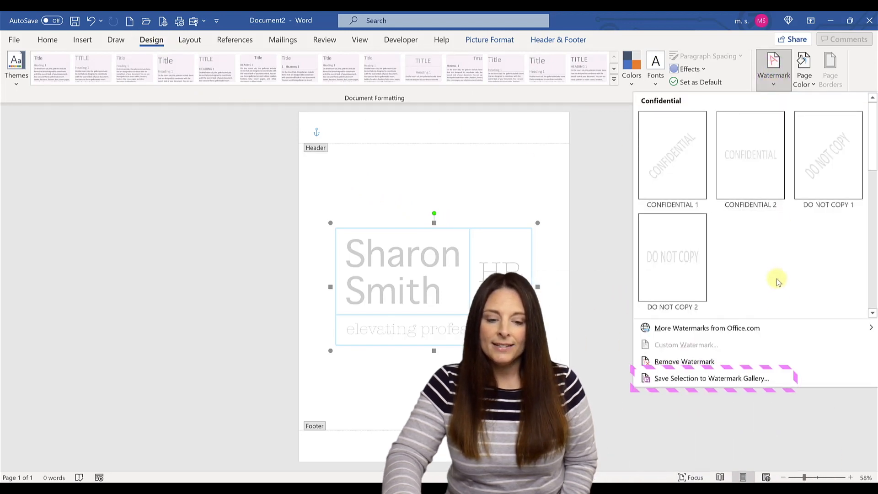
pyautogui.click(775, 382)
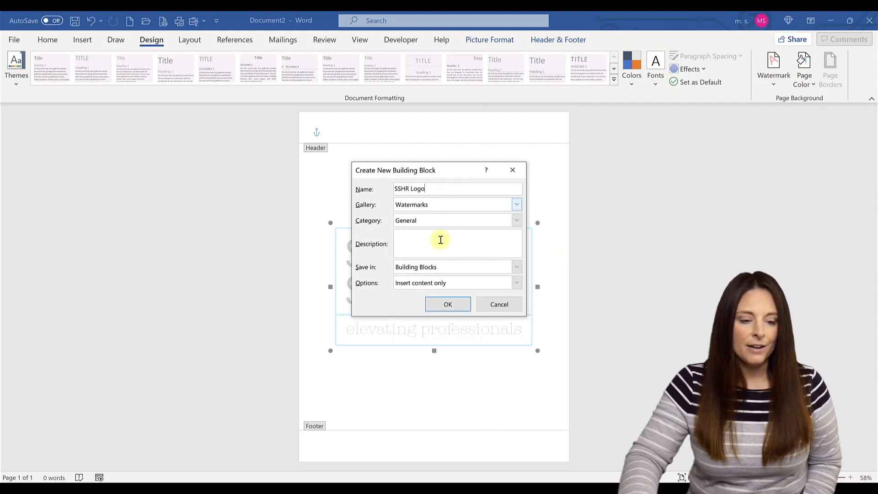
pyautogui.click(448, 306)
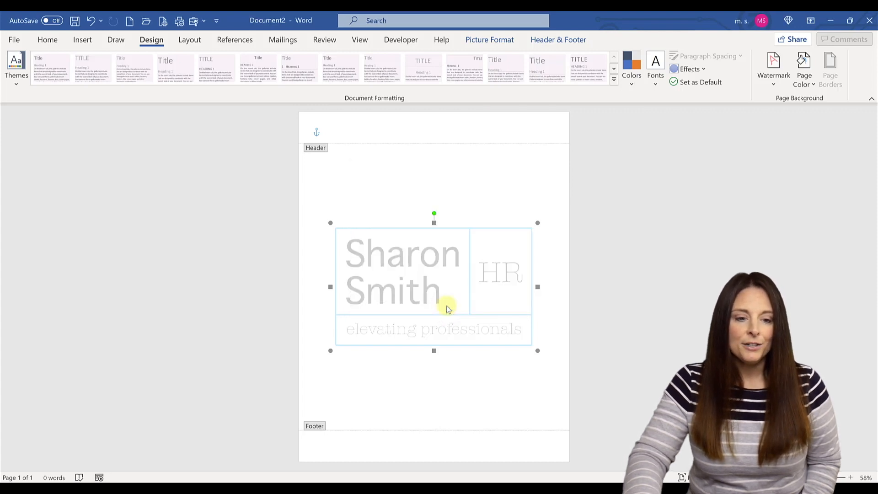
pyautogui.click(554, 41)
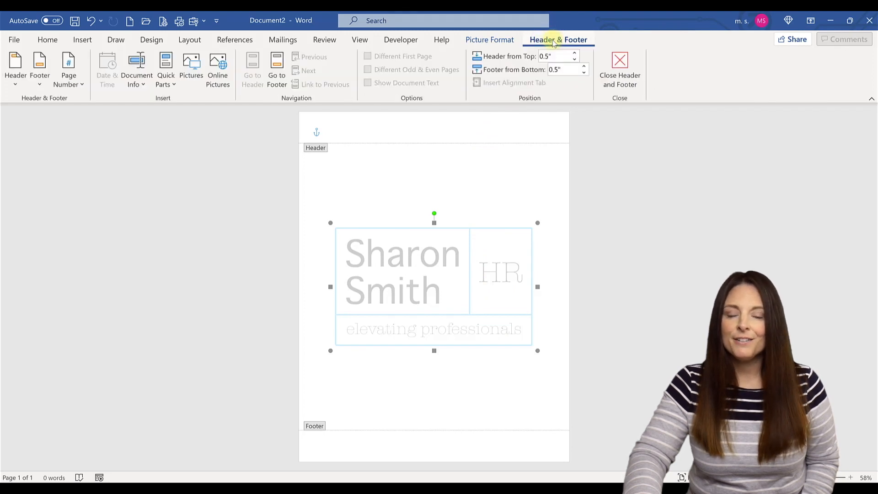
pyautogui.click(626, 85)
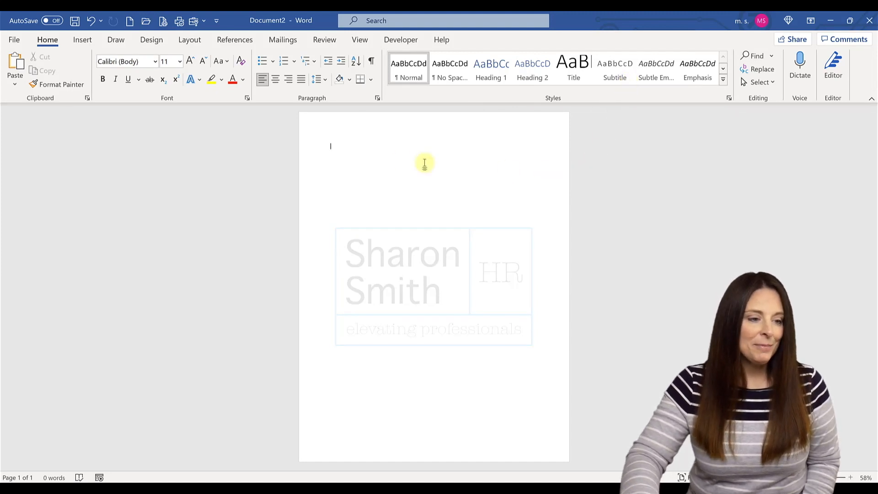
# Create a new blank document and apply the saved SSHR Logo watermark from the gallery's General category
pyautogui.click(129, 21)
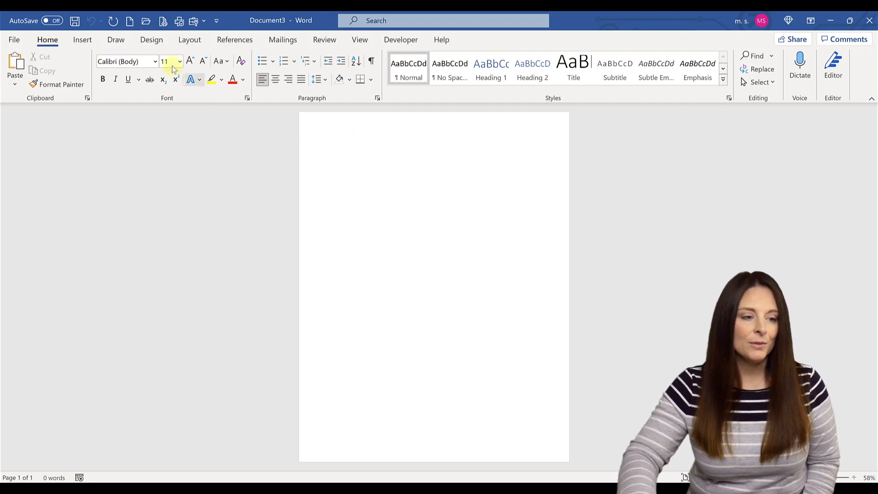
pyautogui.click(150, 40)
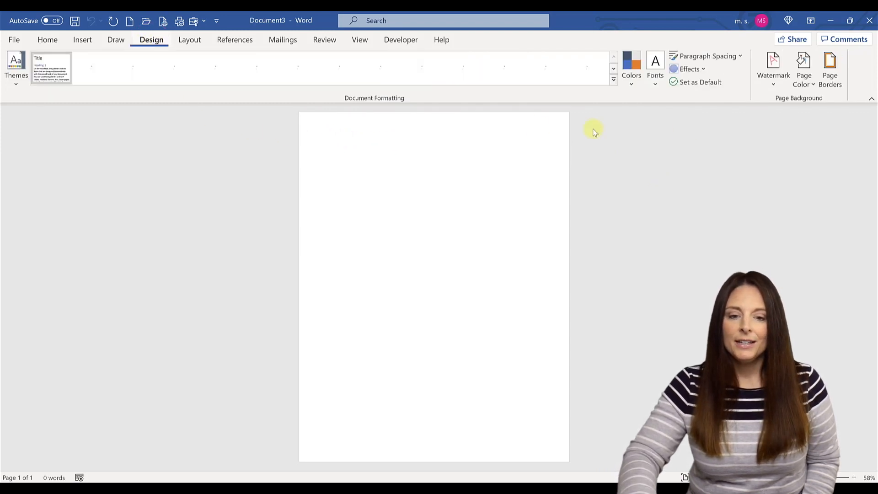
pyautogui.click(773, 88)
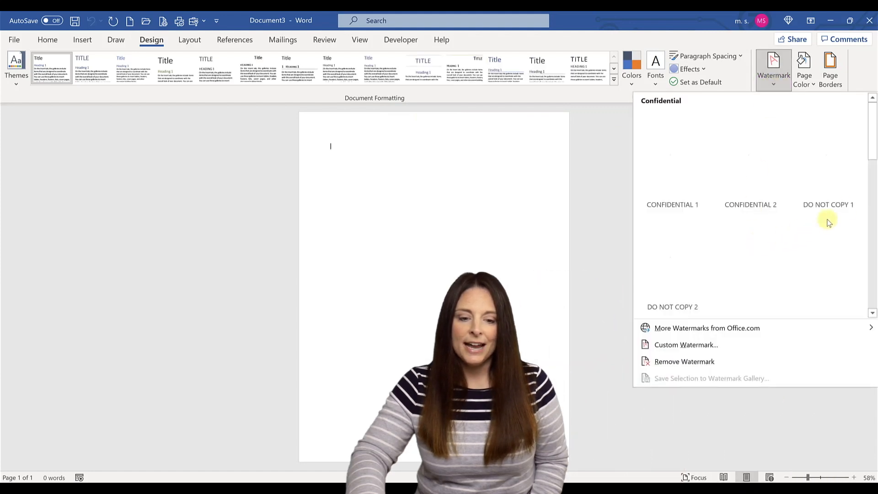
pyautogui.moveTo(873, 132); pyautogui.dragTo(873, 241)
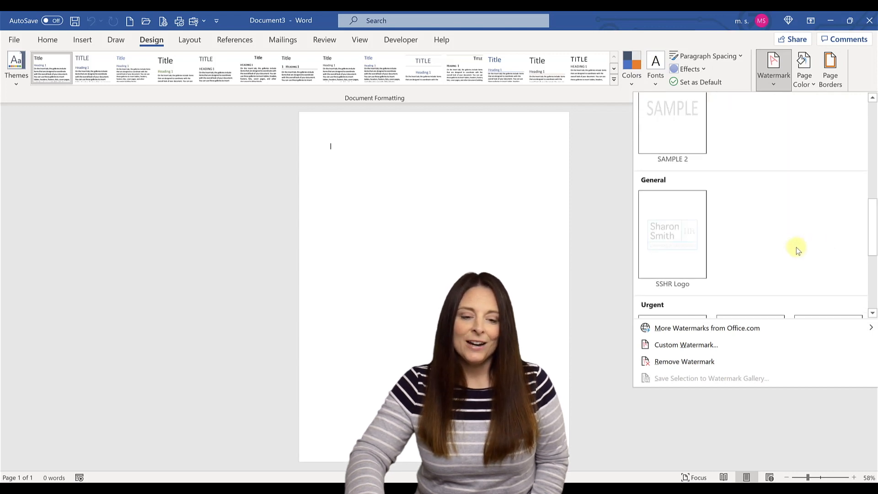
pyautogui.click(680, 248)
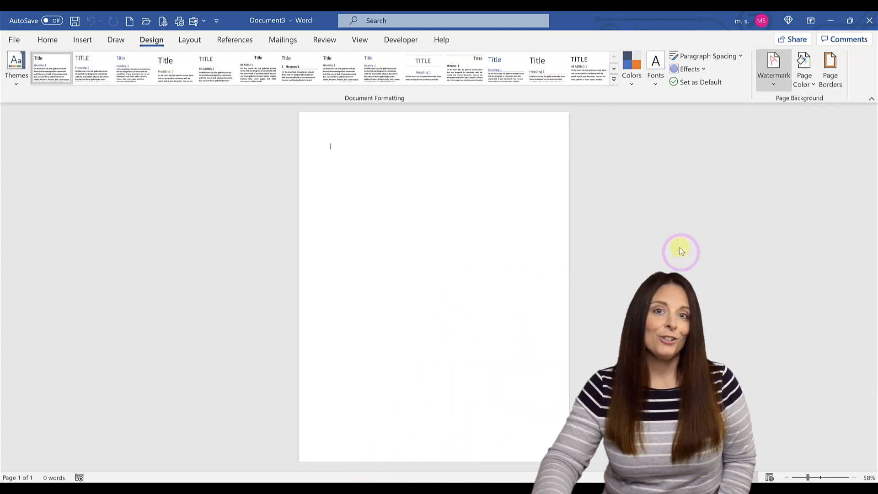